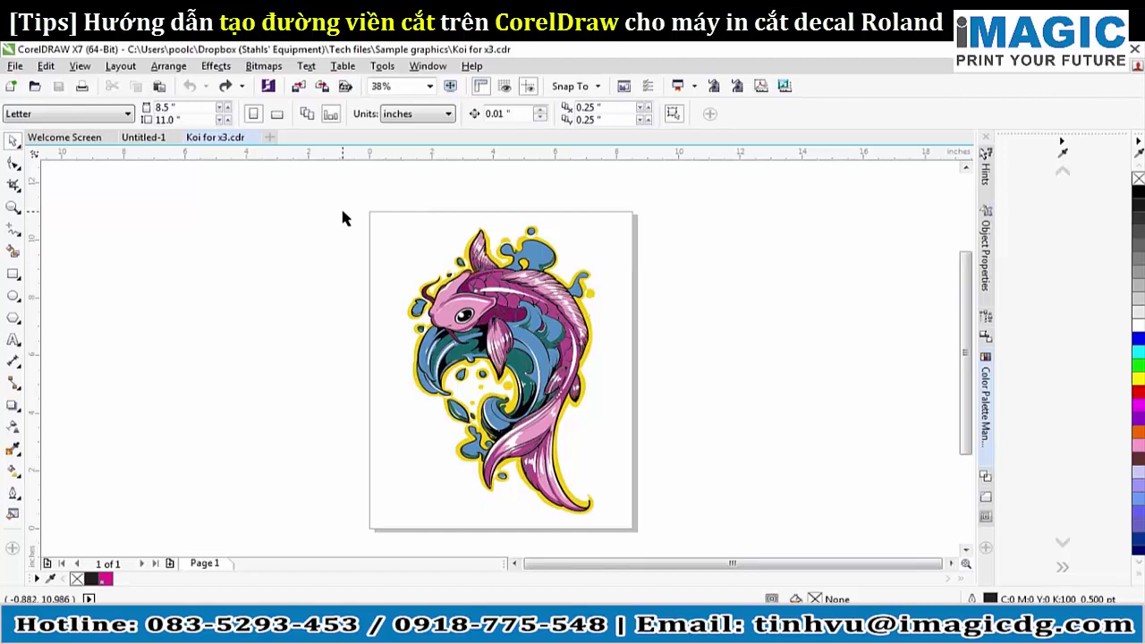
pyautogui.moveTo(345, 212); pyautogui.dragTo(669, 540)
pyautogui.click(715, 476)
pyautogui.click(426, 67)
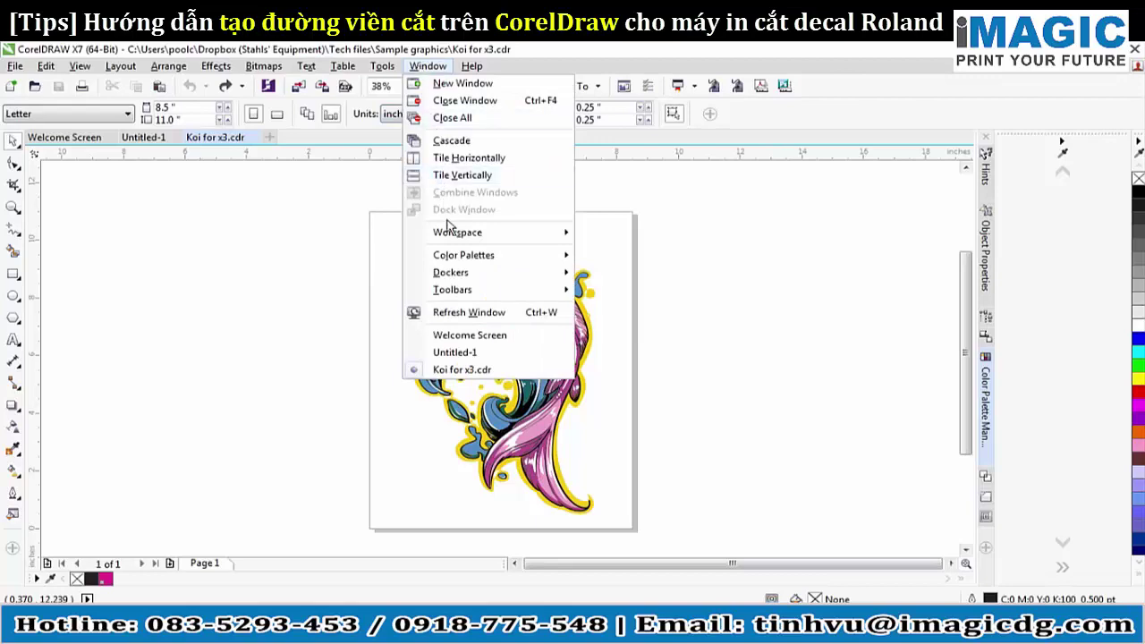
pyautogui.click(445, 66)
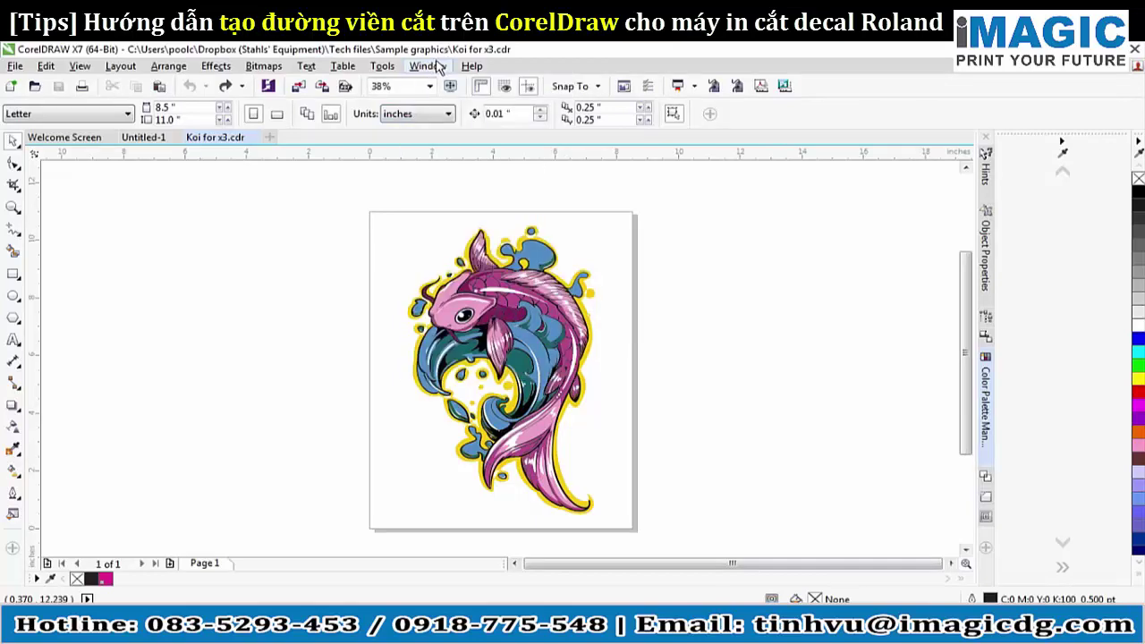
# - Display the Roland VersaWorks and Roland Color System Library palettes through the Color Palette Manager and collapse the manager
pyautogui.click(434, 67)
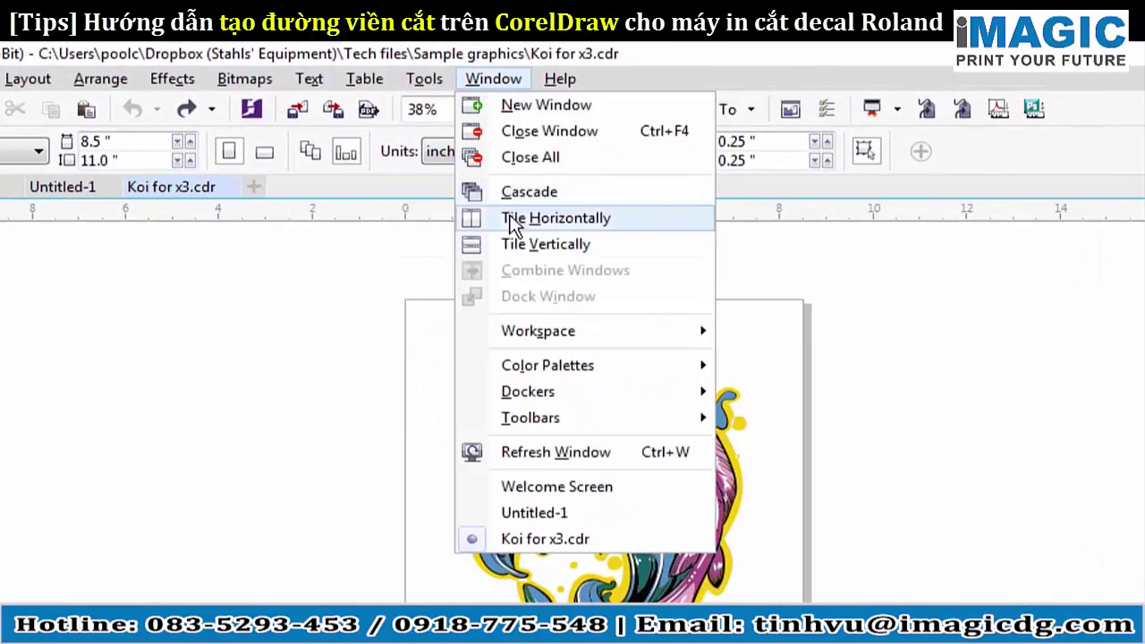
pyautogui.moveTo(545, 367)
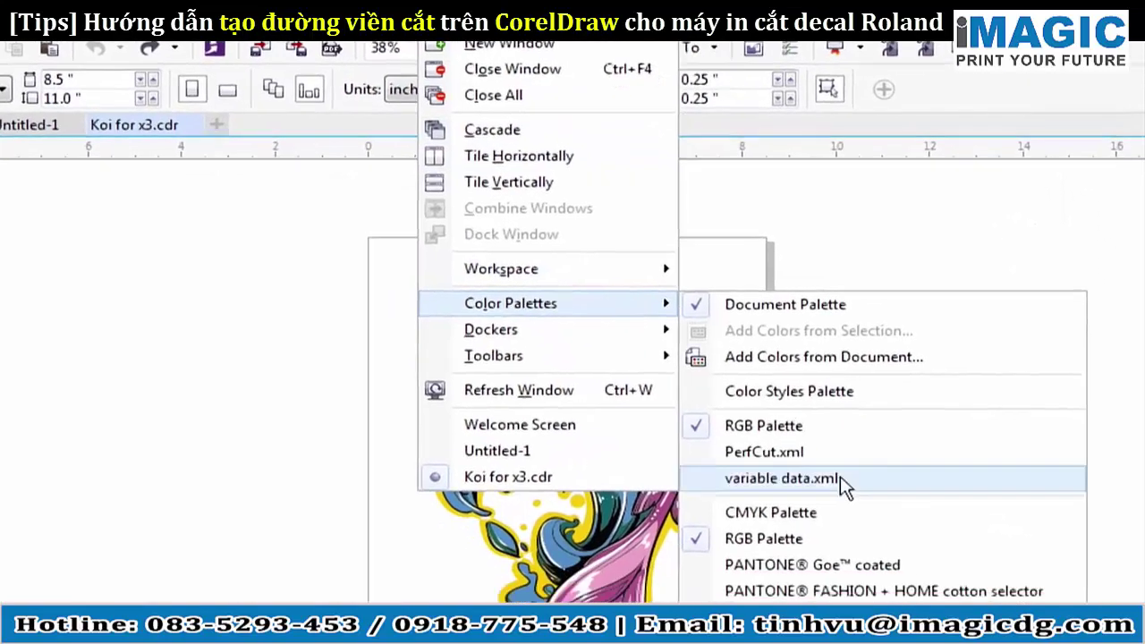
pyautogui.click(671, 570)
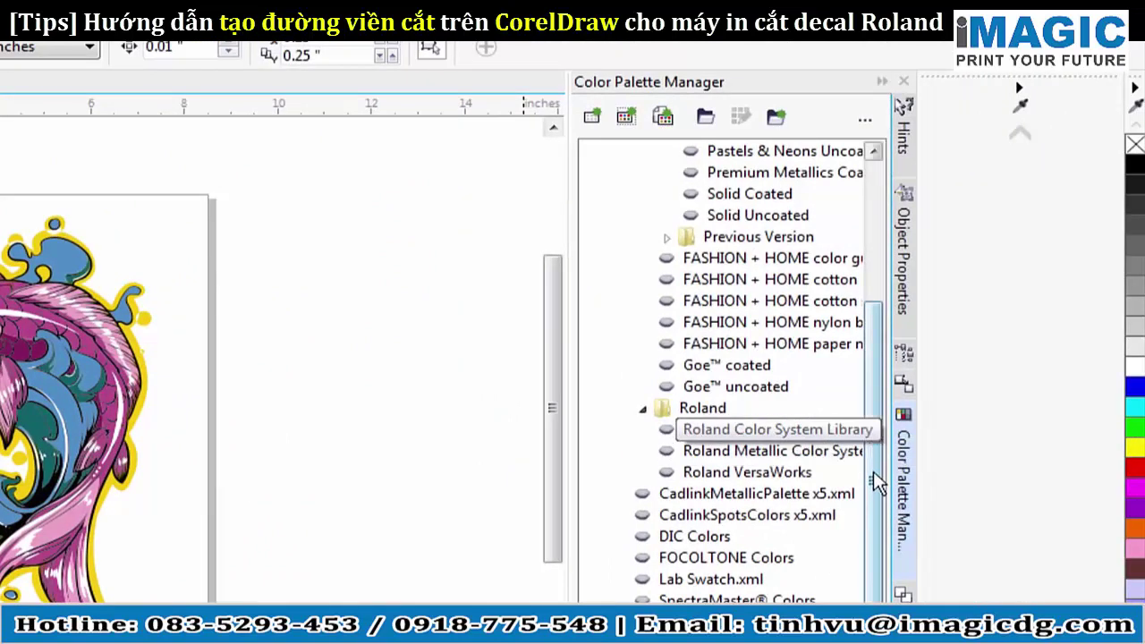
pyautogui.moveTo(861, 490); pyautogui.dragTo(863, 503)
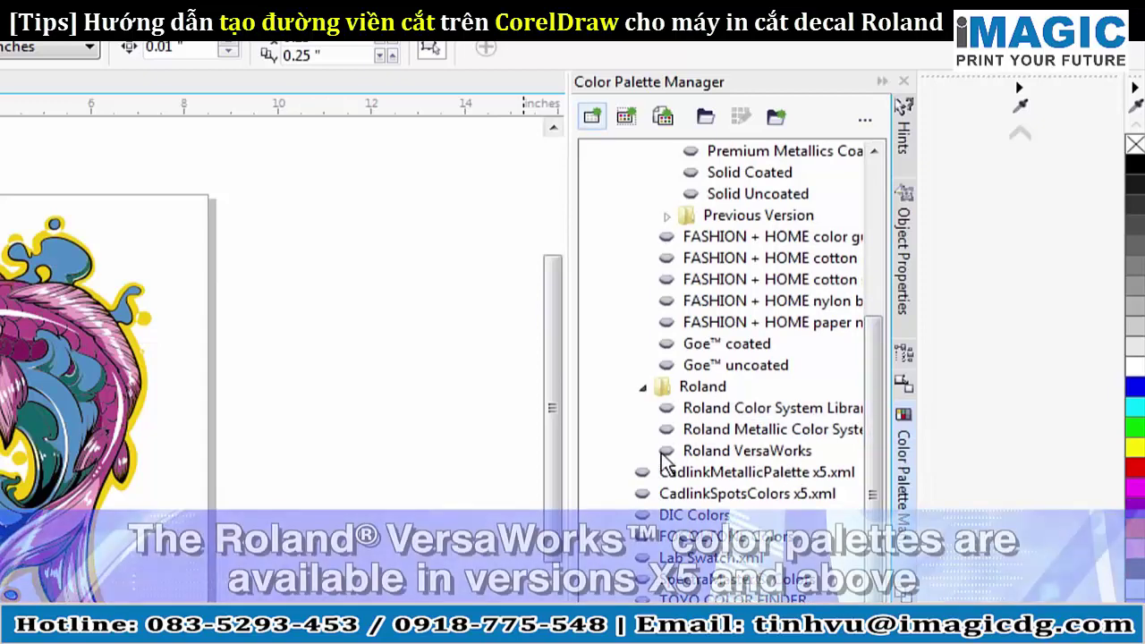
pyautogui.click(666, 452)
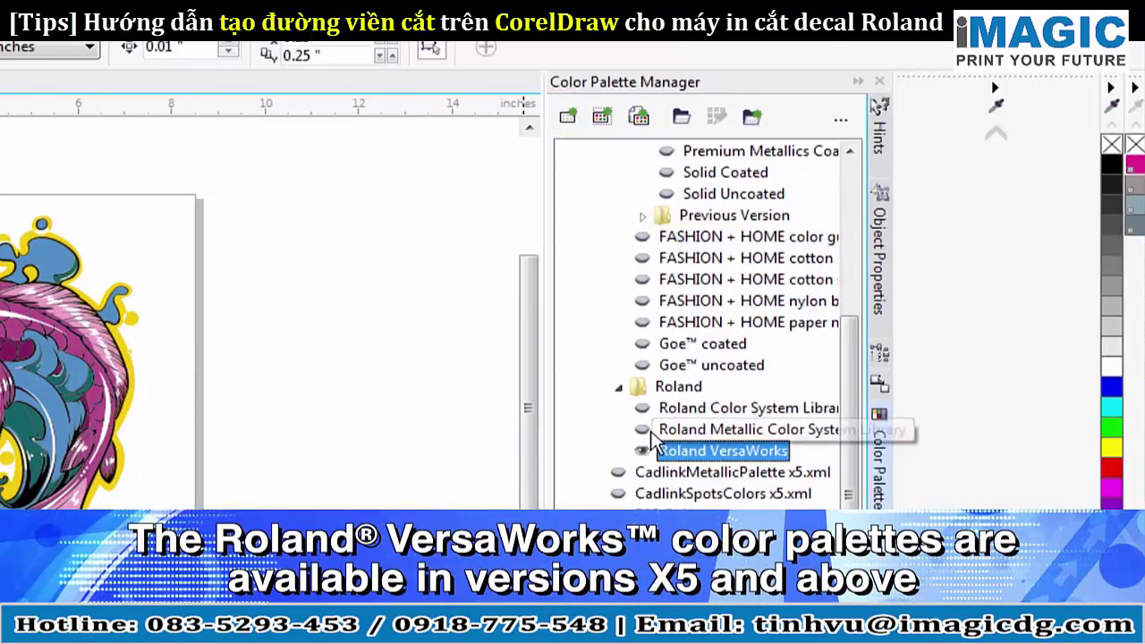
pyautogui.click(642, 408)
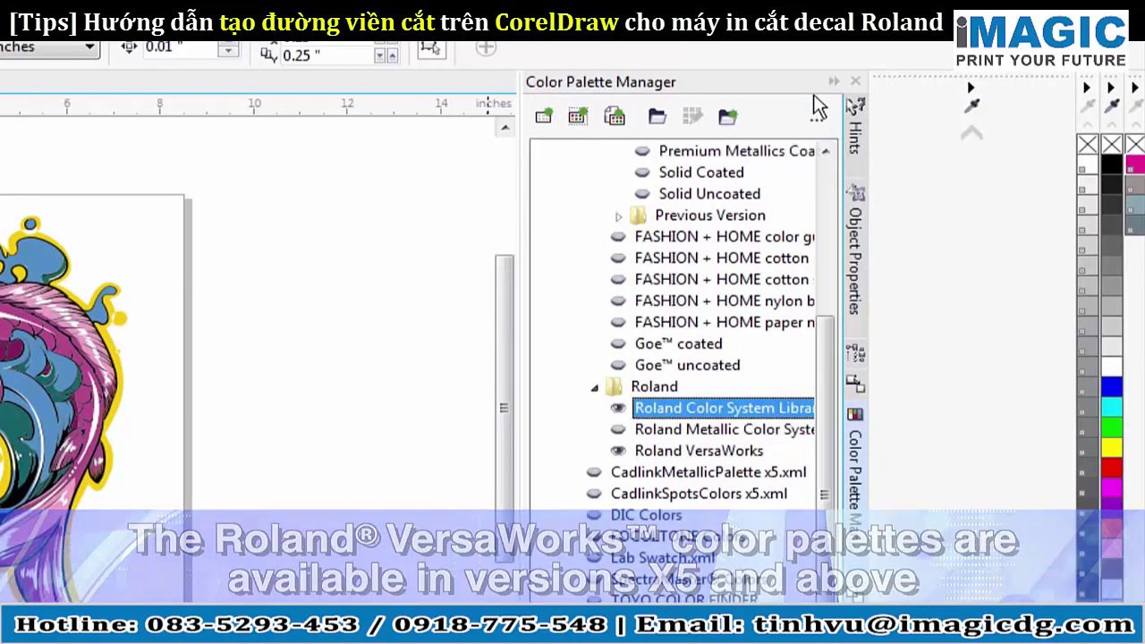
pyautogui.click(833, 82)
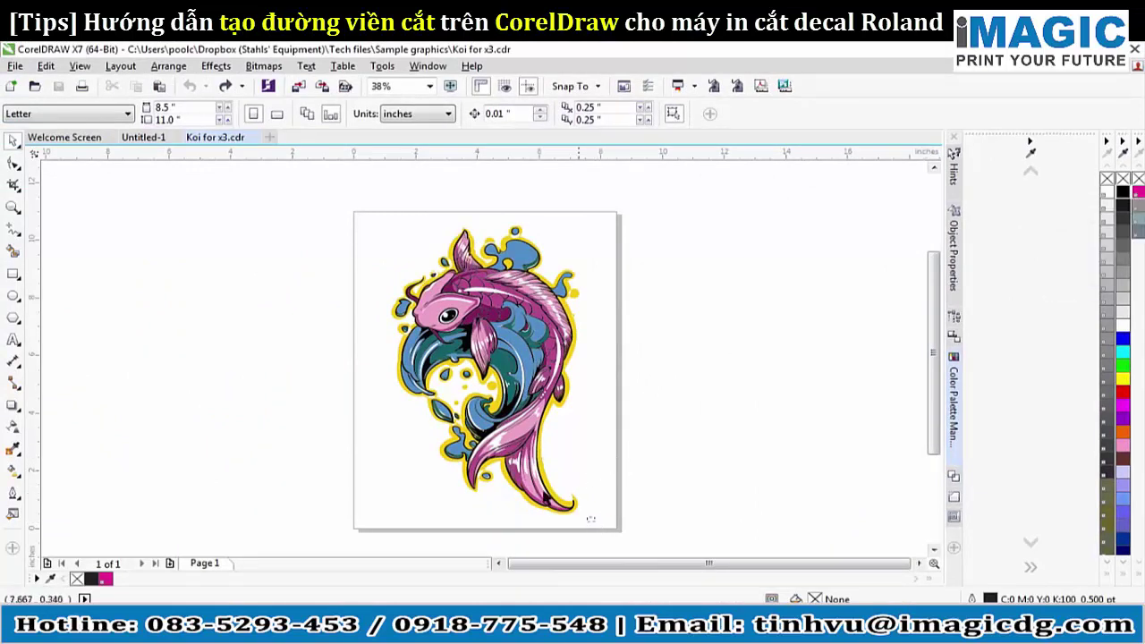
# - Select the whole koi artwork, create a boundary around it with the Boundary shaping command and deselect it
pyautogui.moveTo(594, 522); pyautogui.dragTo(363, 198)
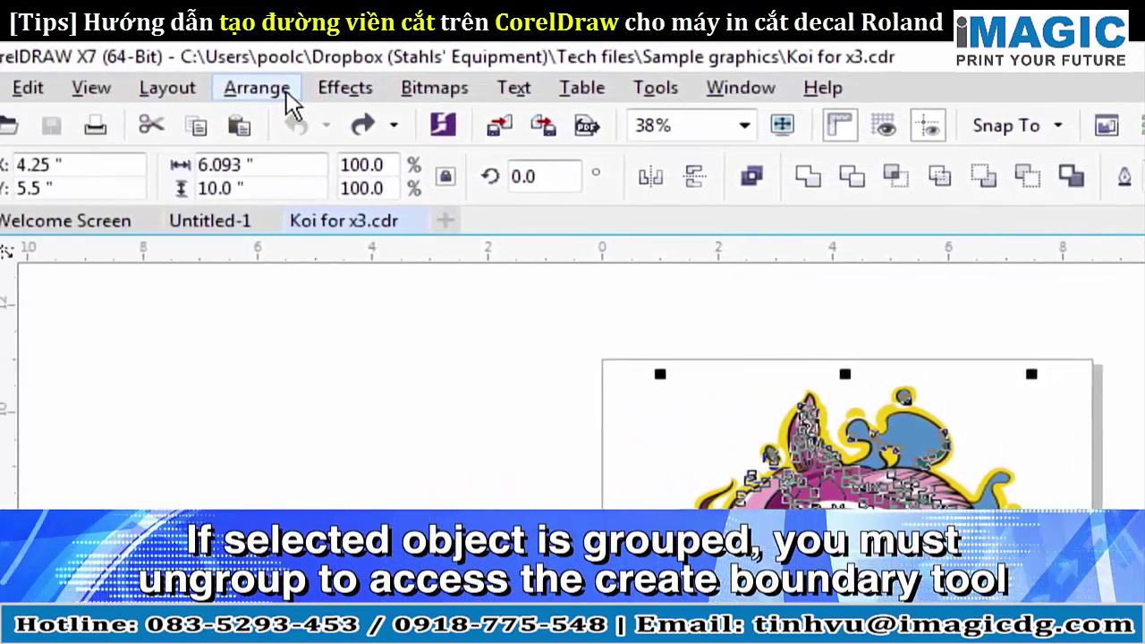
pyautogui.click(288, 93)
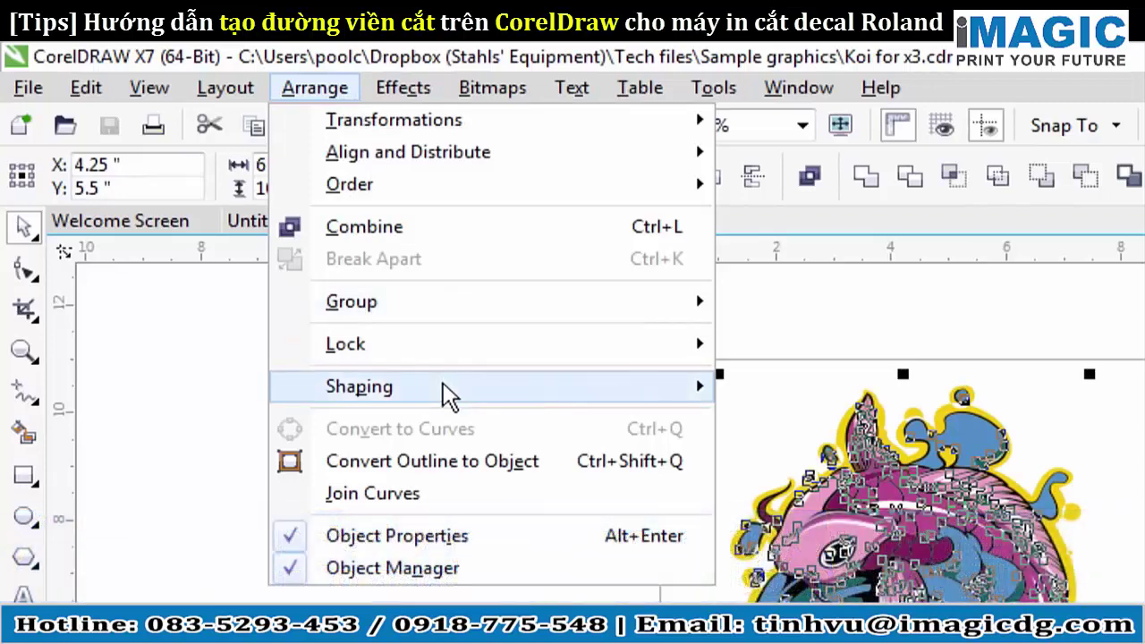
pyautogui.moveTo(447, 394)
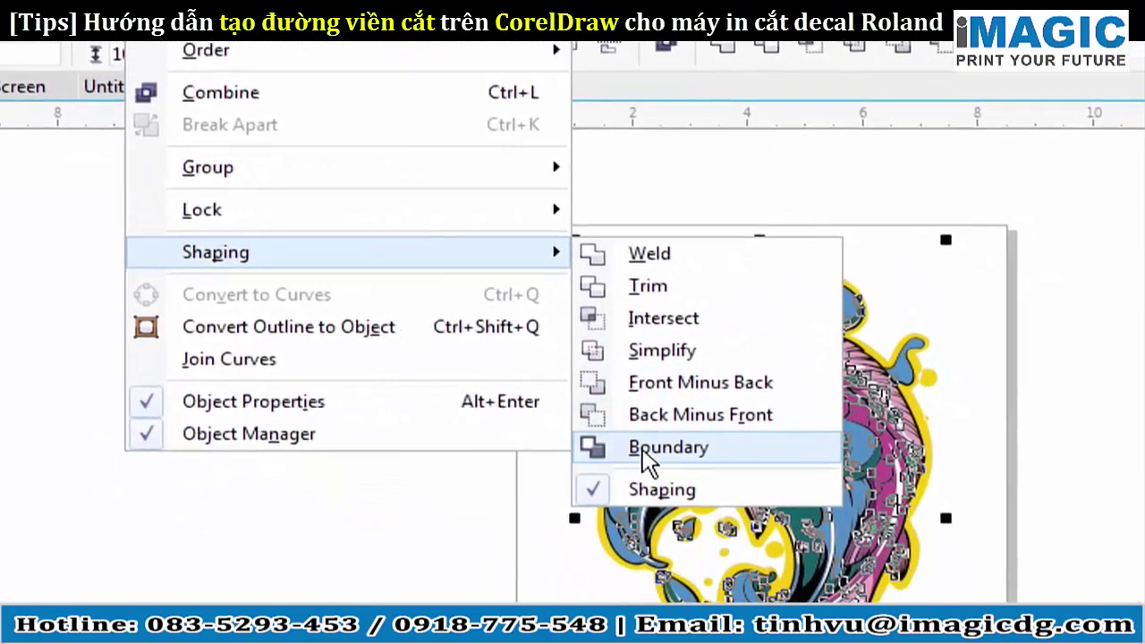
pyautogui.click(811, 580)
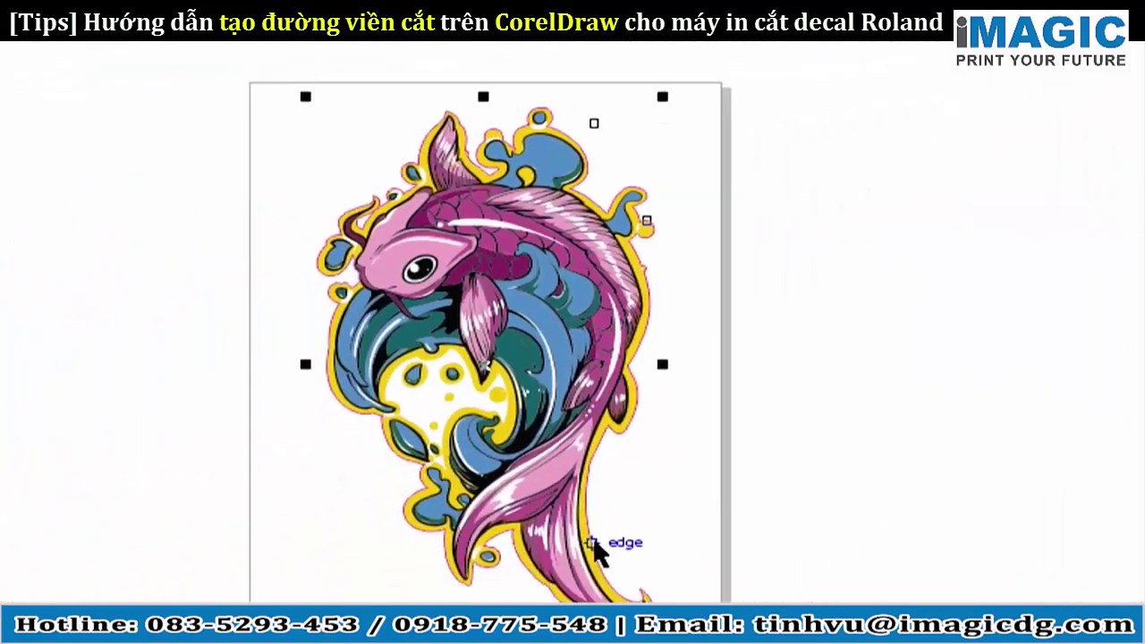
pyautogui.click(876, 445)
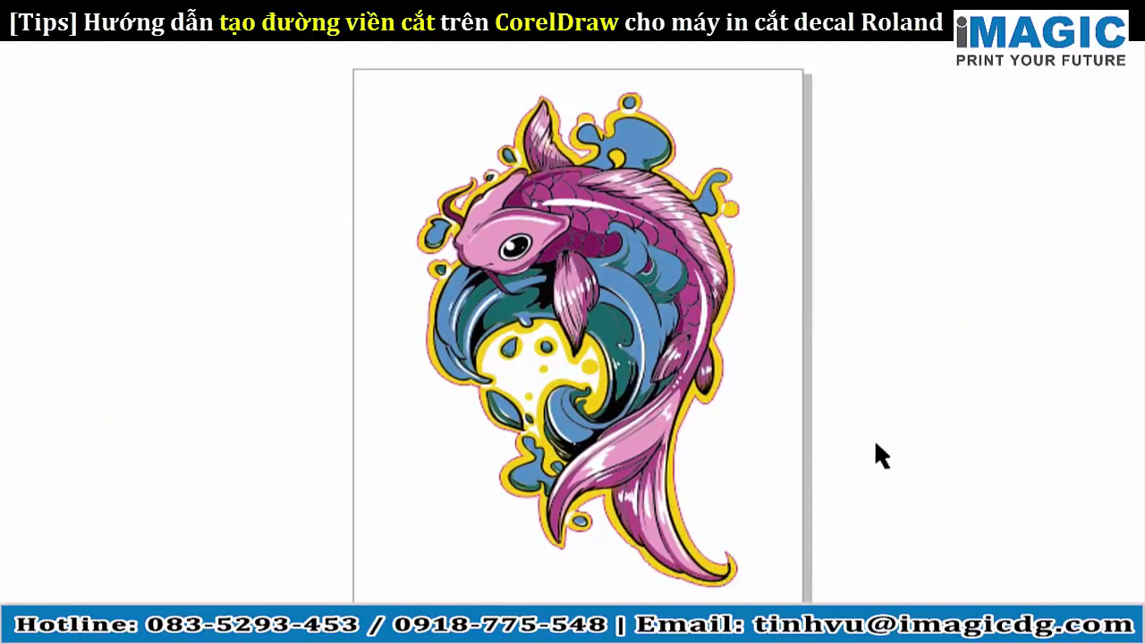
# - Select the boundary around the koi and set the Smart Fill tool's fill option to No Fill
pyautogui.click(509, 378)
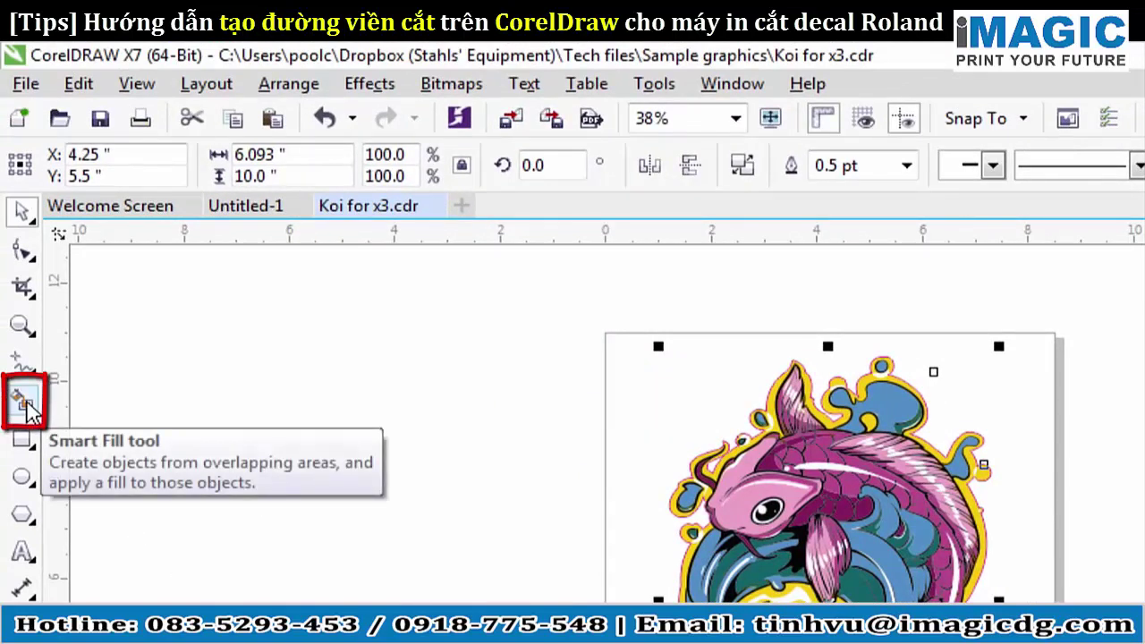
pyautogui.click(25, 401)
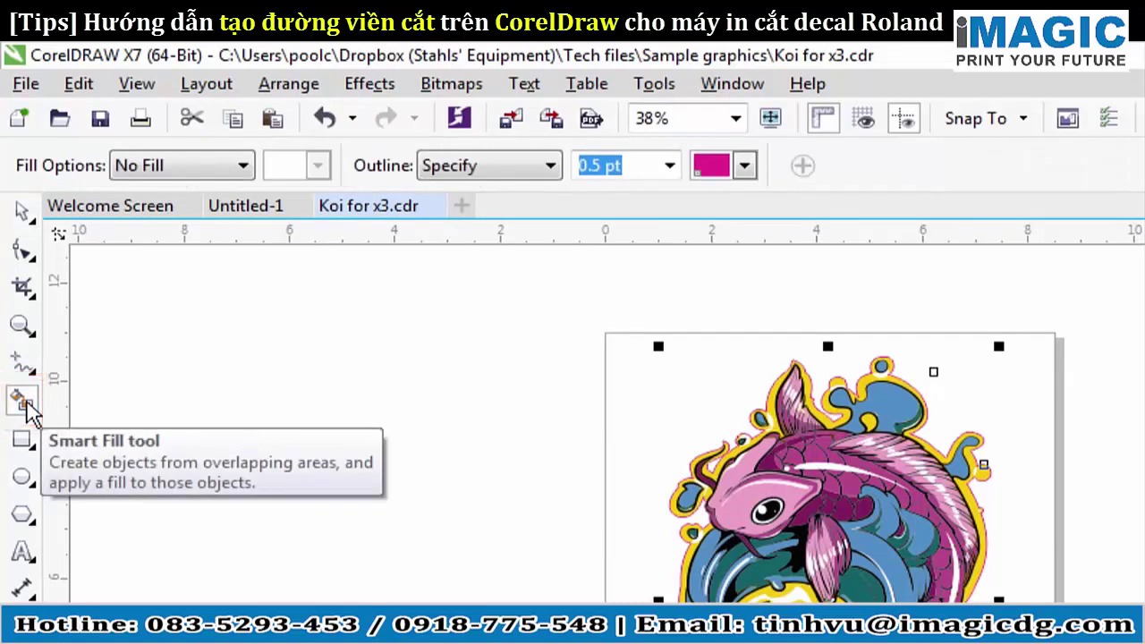
pyautogui.click(247, 172)
pyautogui.click(238, 189)
pyautogui.click(242, 172)
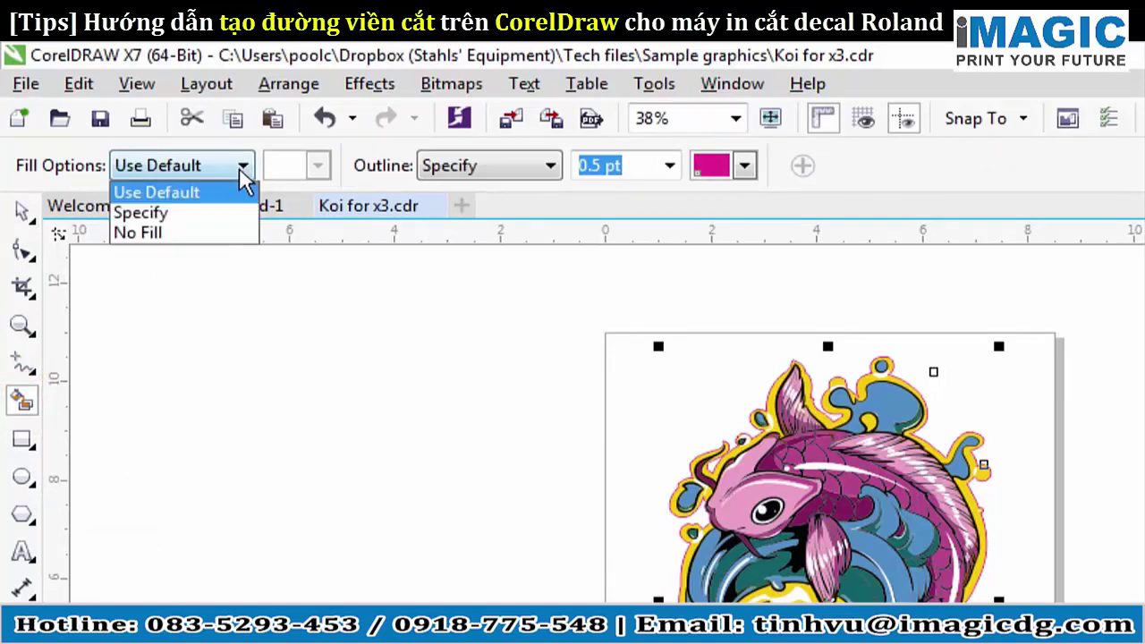
pyautogui.click(226, 215)
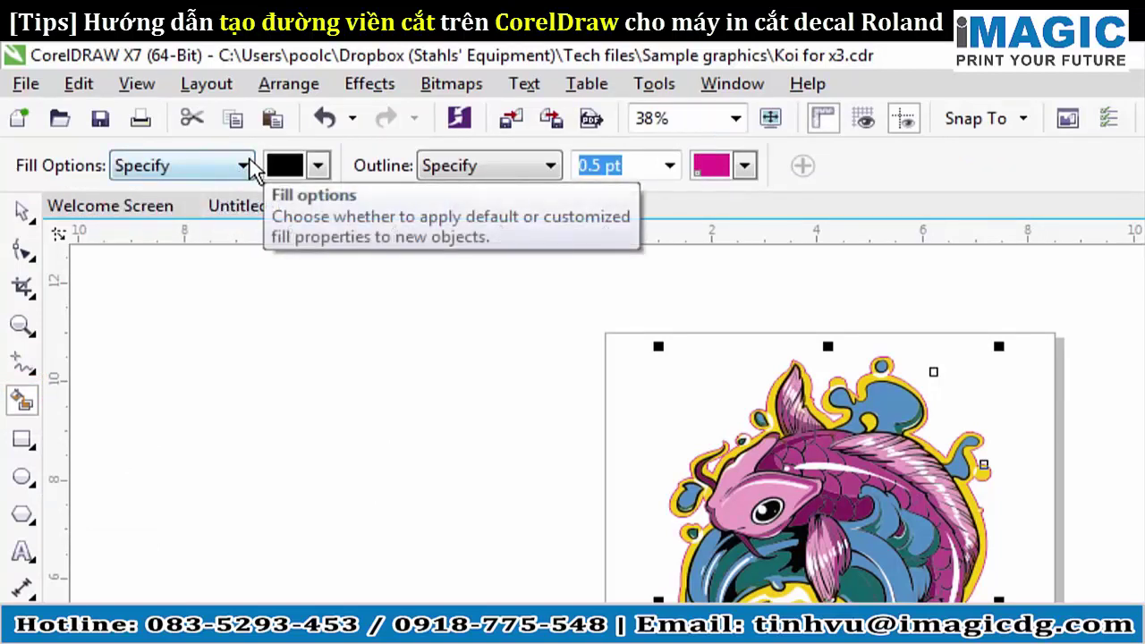
pyautogui.click(246, 170)
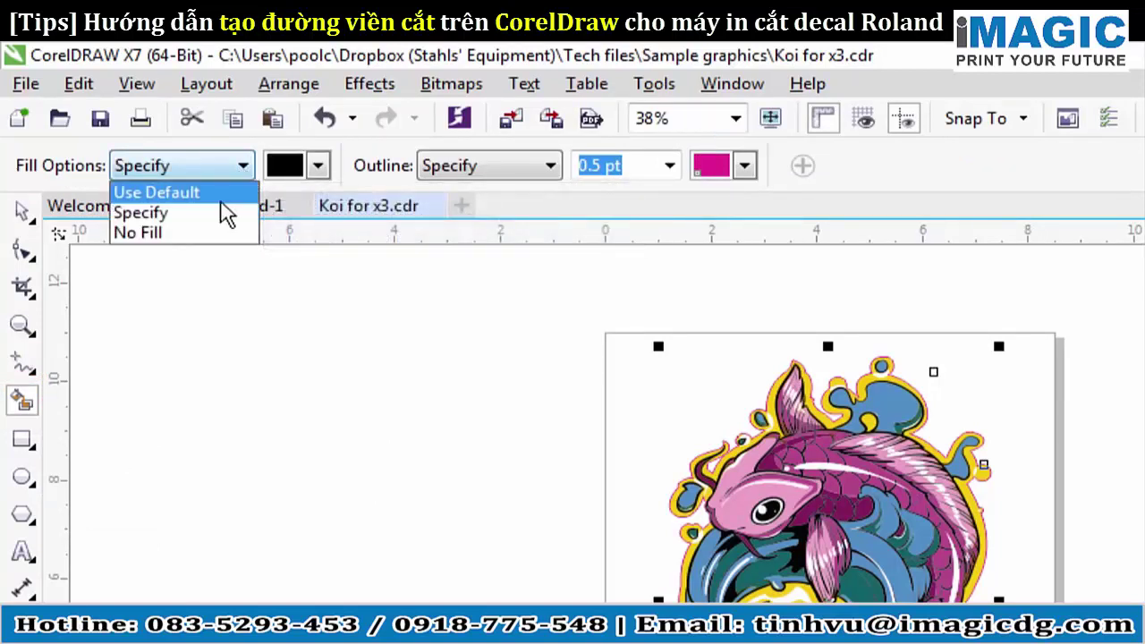
pyautogui.click(202, 234)
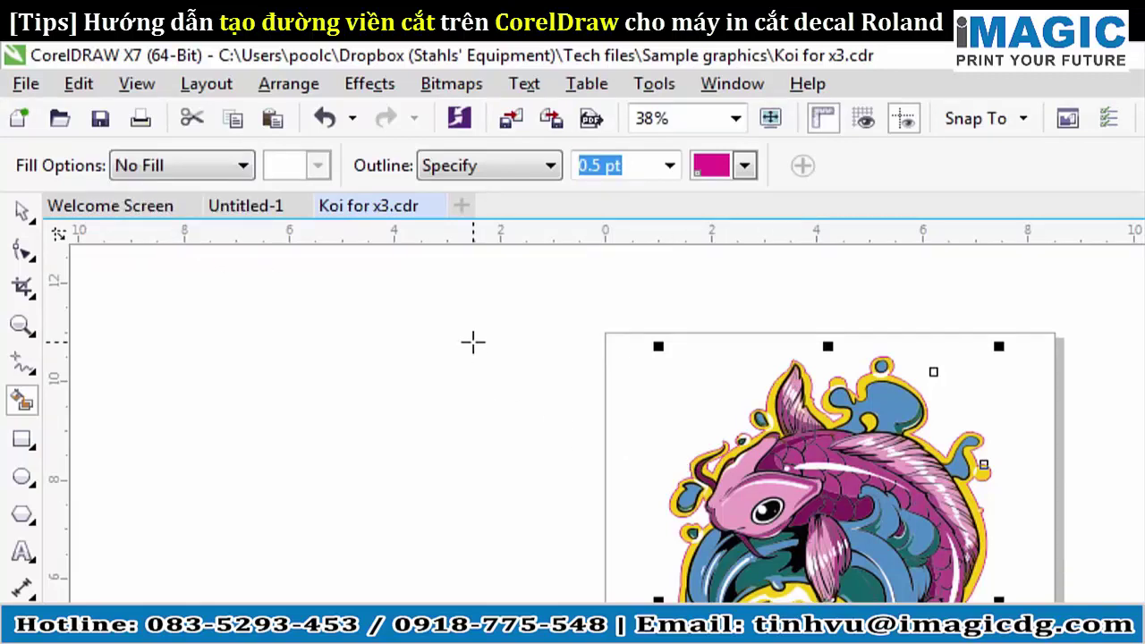
# - Specify the Smart Fill outline as a hairline, sampling the 100% CutContour swatch from the Roland VersaWorks palette as its colour
pyautogui.click(550, 172)
pyautogui.click(552, 173)
pyautogui.click(745, 167)
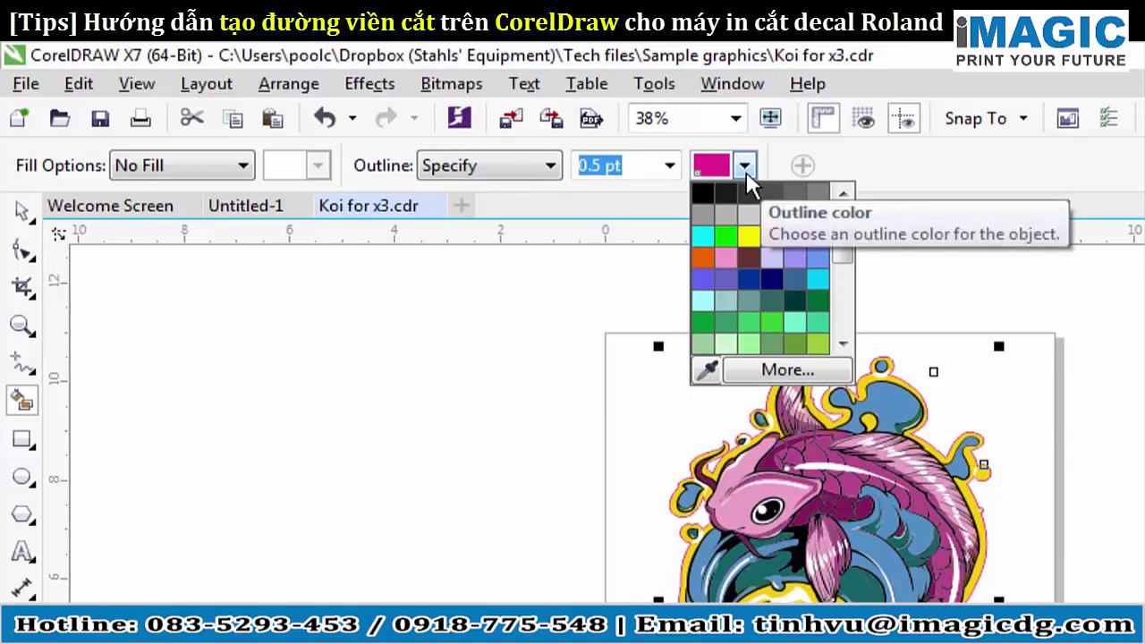
pyautogui.click(706, 374)
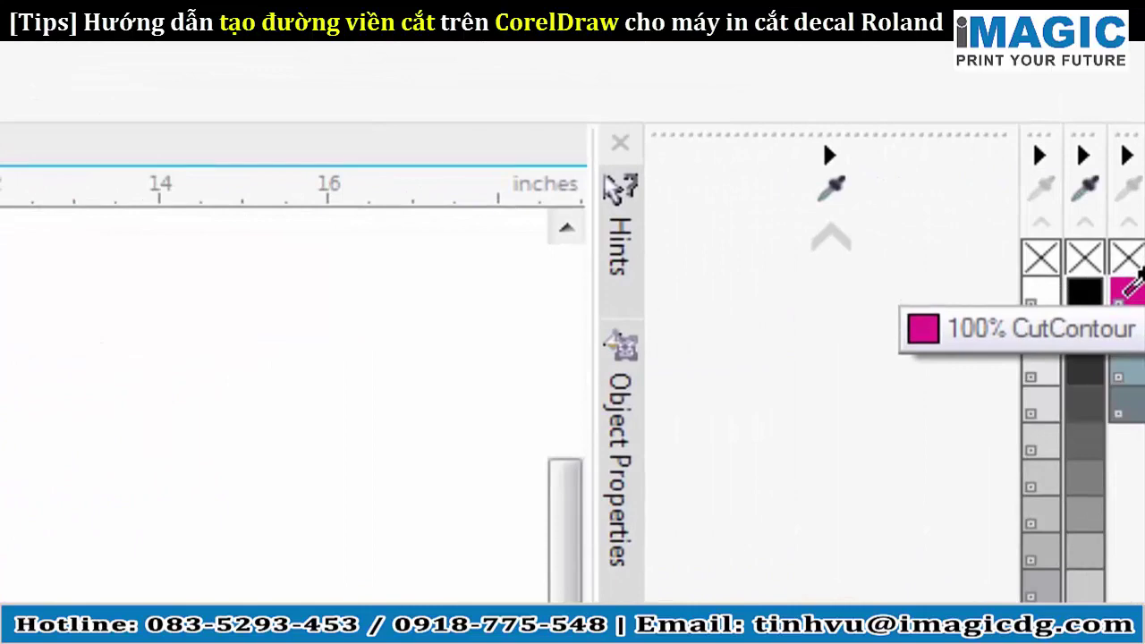
pyautogui.click(1125, 293)
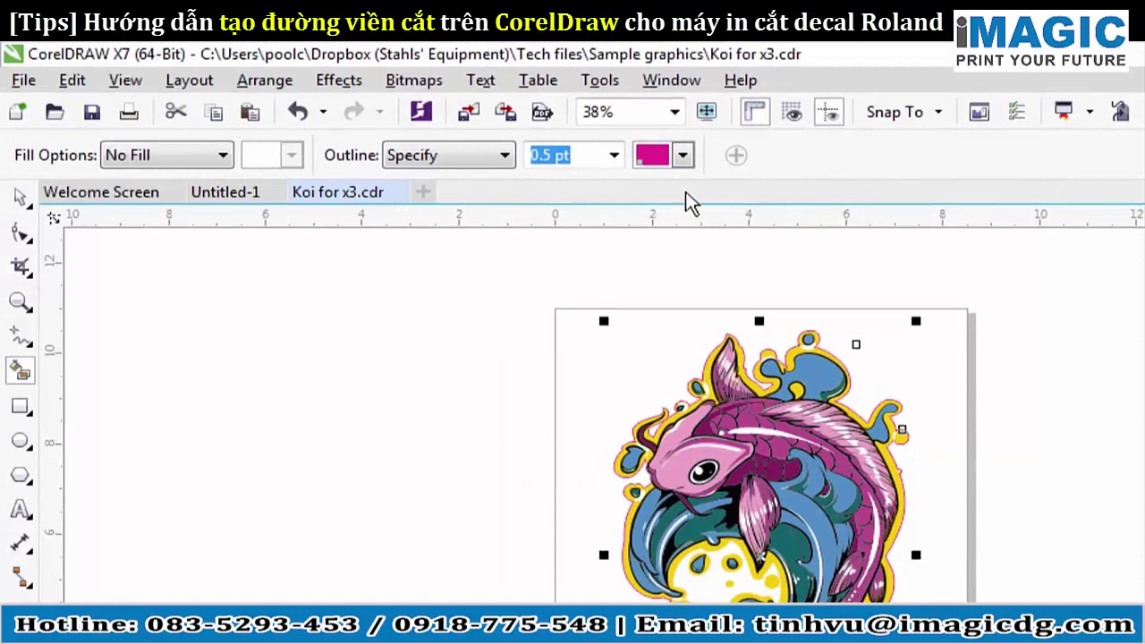
pyautogui.click(615, 156)
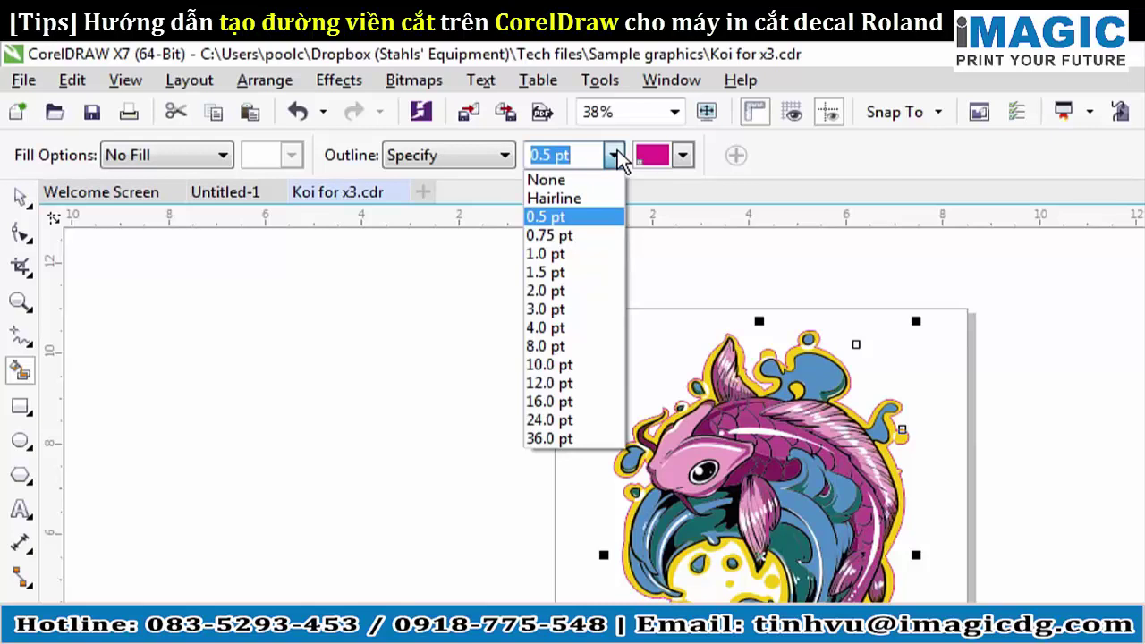
pyautogui.click(592, 198)
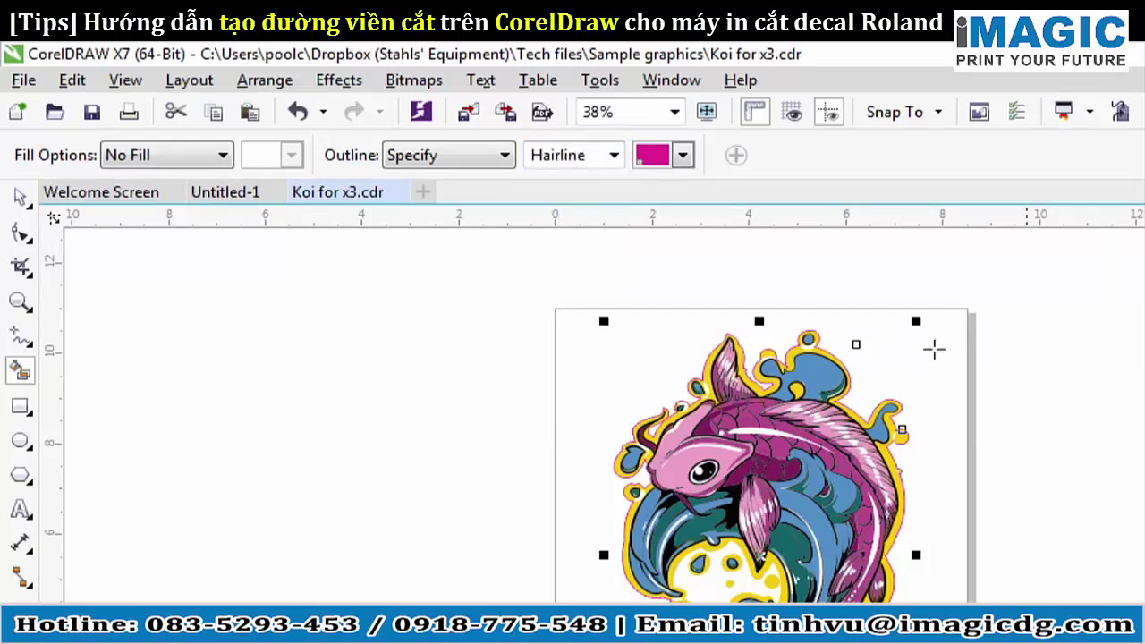
# - Apply Smart Fill to the white opening inside the wave and the small yellow dot in it to create interior cut lines
pyautogui.click(673, 114)
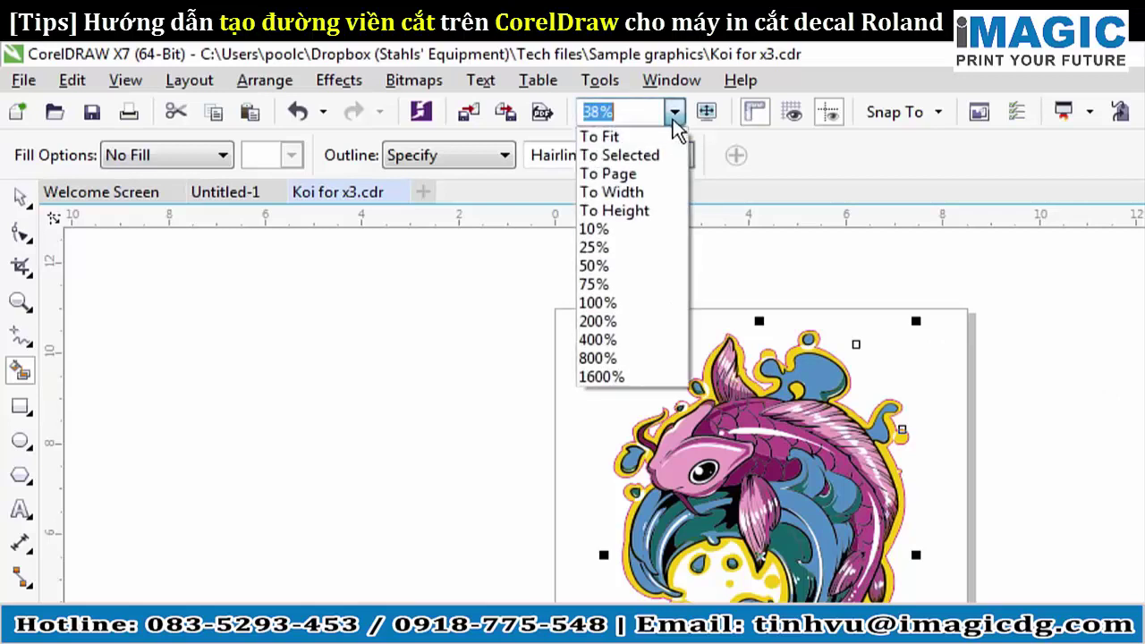
pyautogui.click(650, 174)
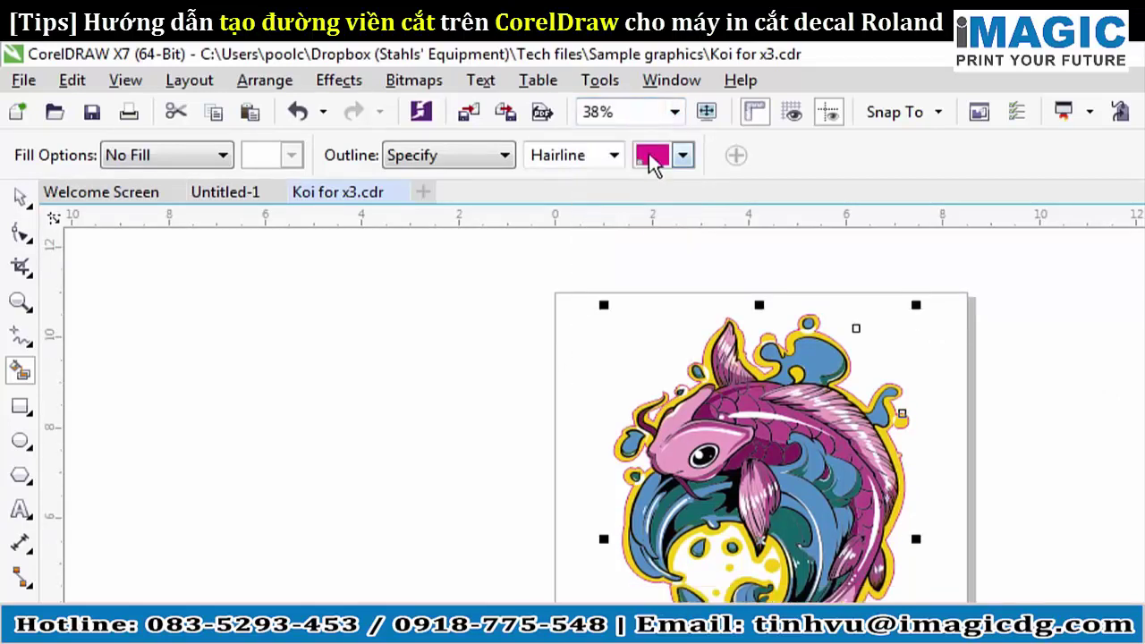
pyautogui.click(675, 115)
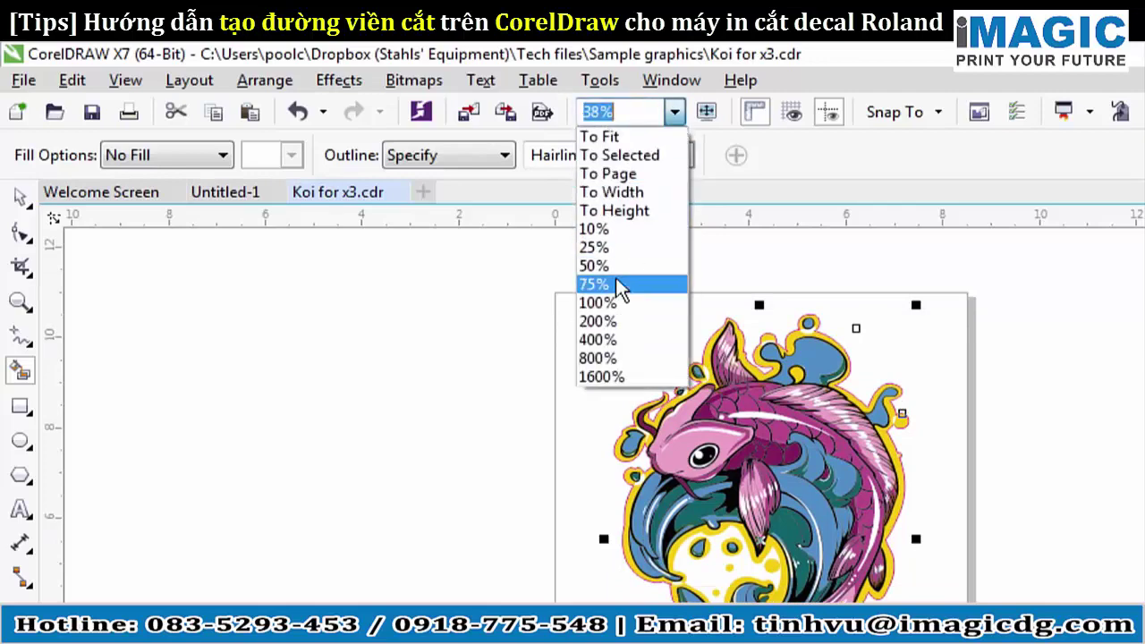
pyautogui.click(615, 282)
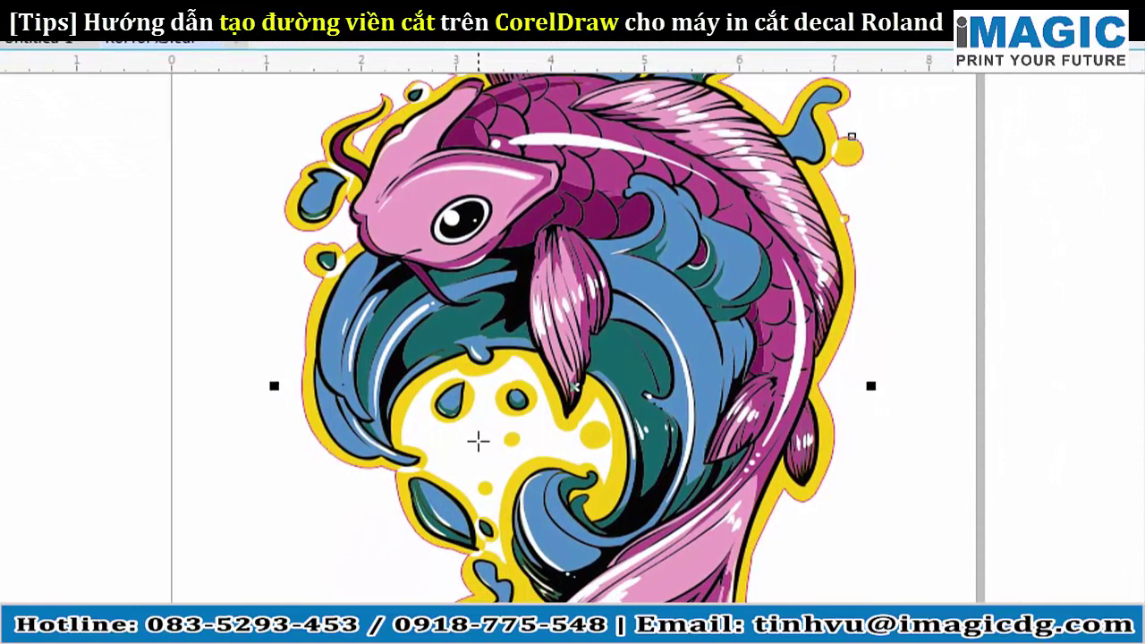
pyautogui.click(479, 439)
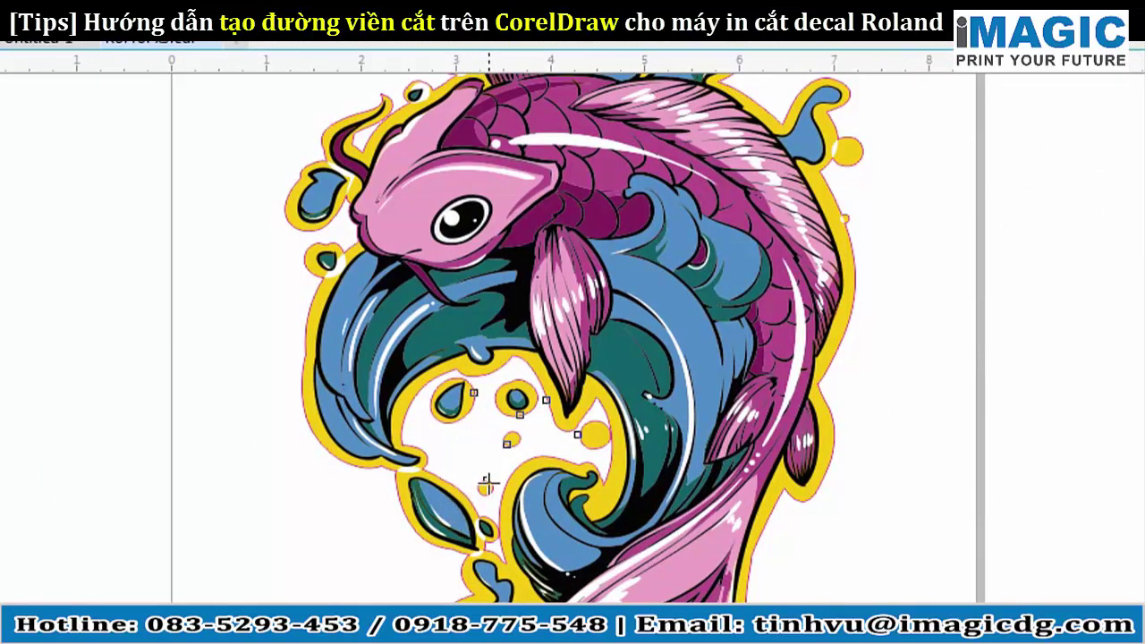
pyautogui.click(492, 27)
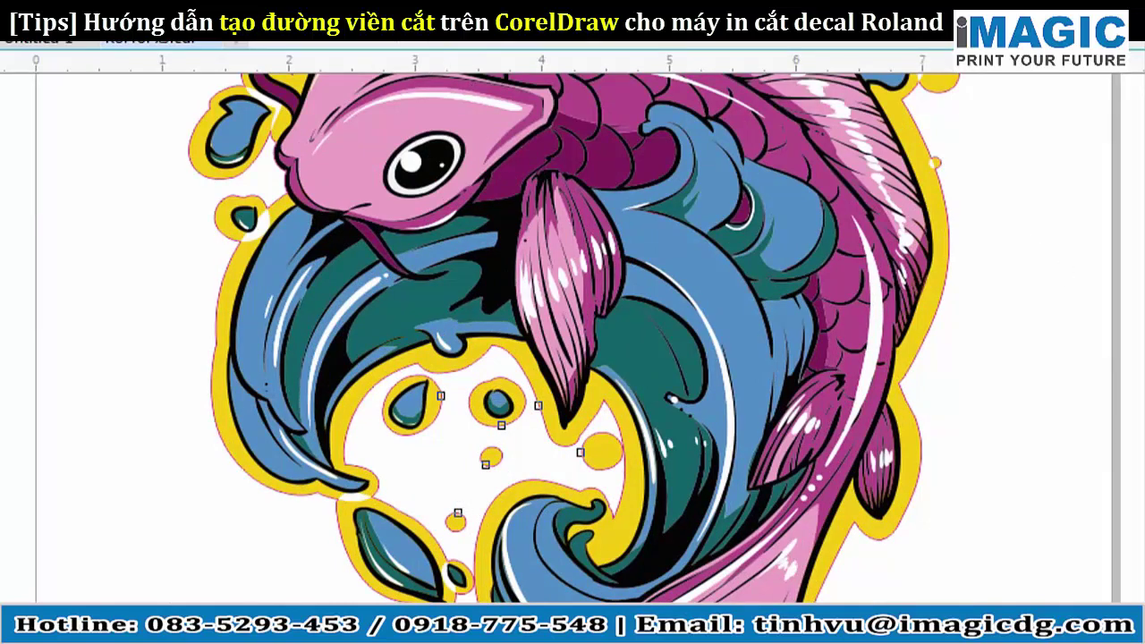
pyautogui.scroll(3, 572, 339)
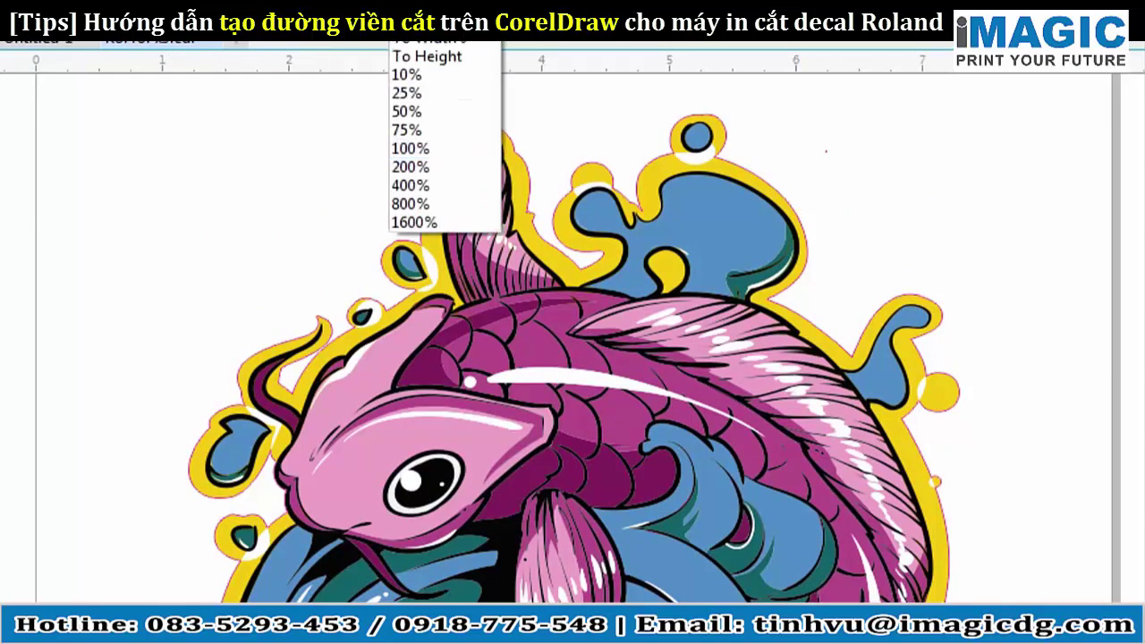
# - Select the whole koi artwork with its cut lines and start exporting it to the Desktop as the EPS file Koi for x3
pyautogui.press('Return')
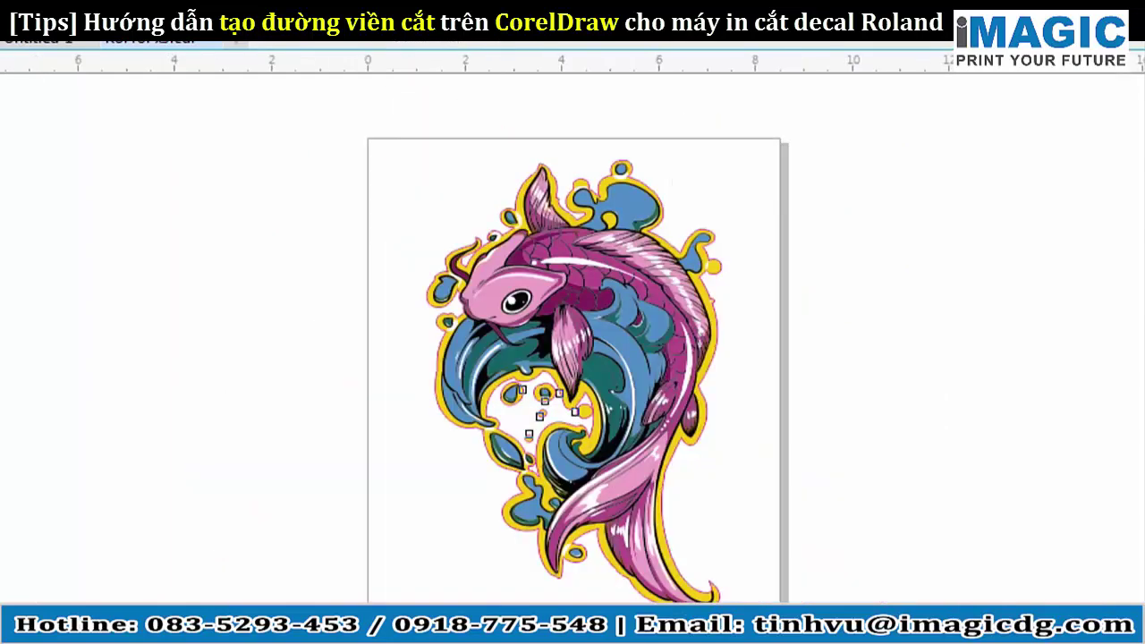
pyautogui.press('space')
pyautogui.moveTo(360, 133); pyautogui.dragTo(820, 461)
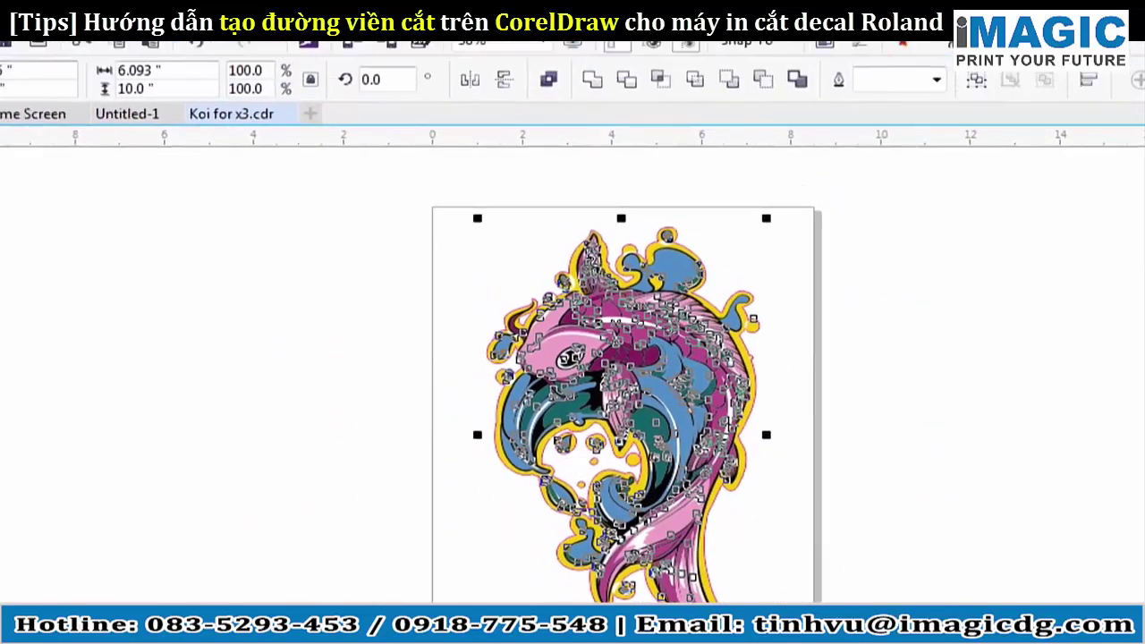
pyautogui.click(19, 75)
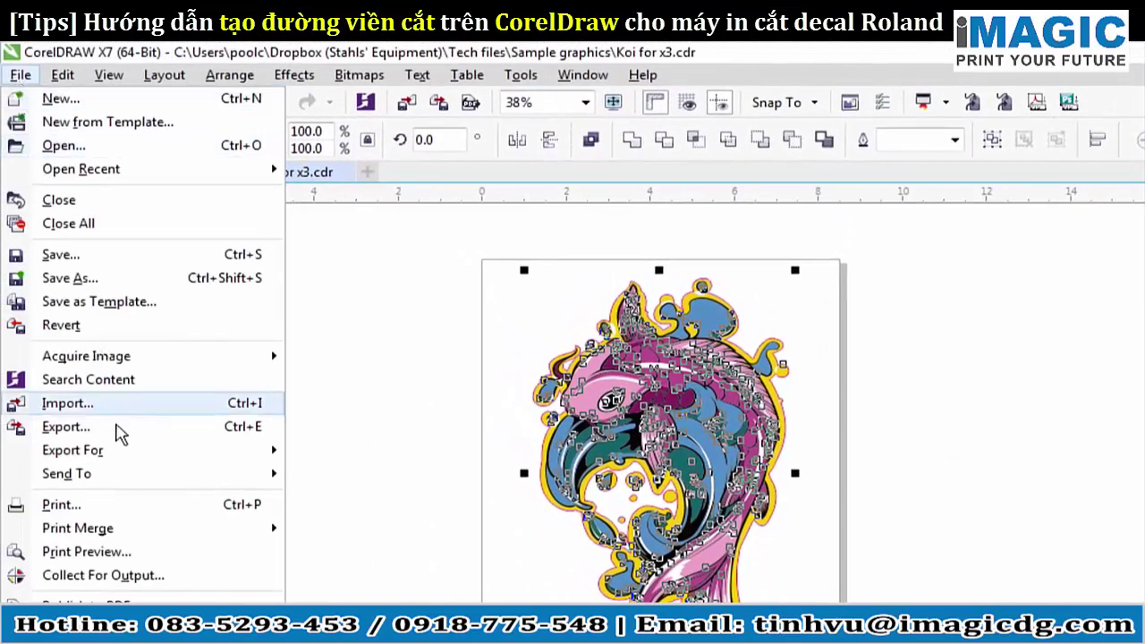
pyautogui.click(121, 435)
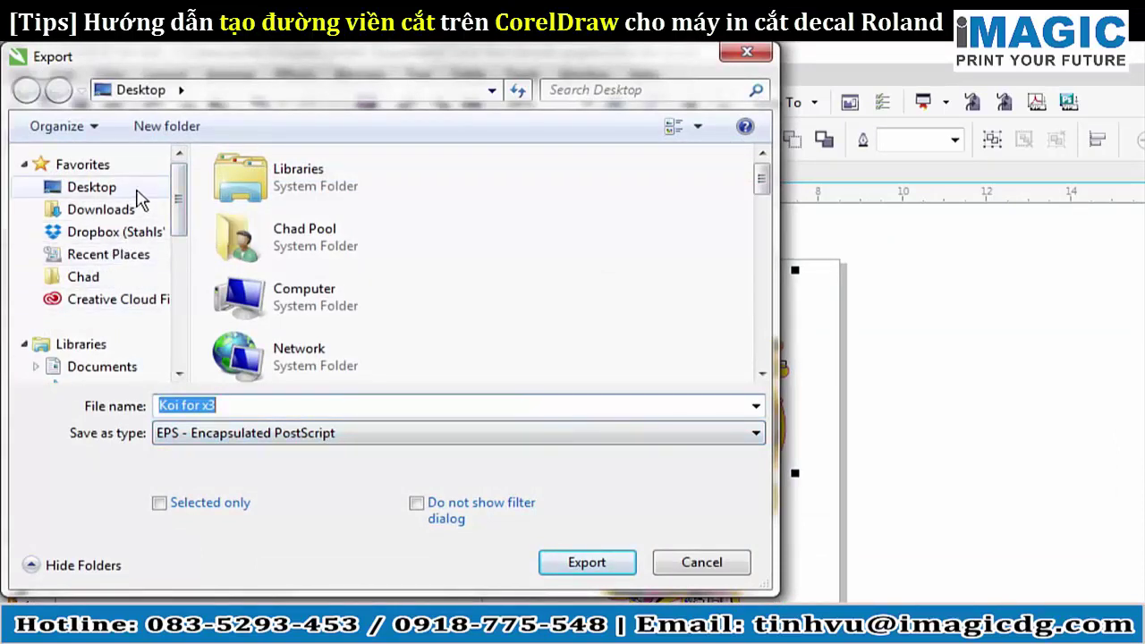
pyautogui.click(138, 196)
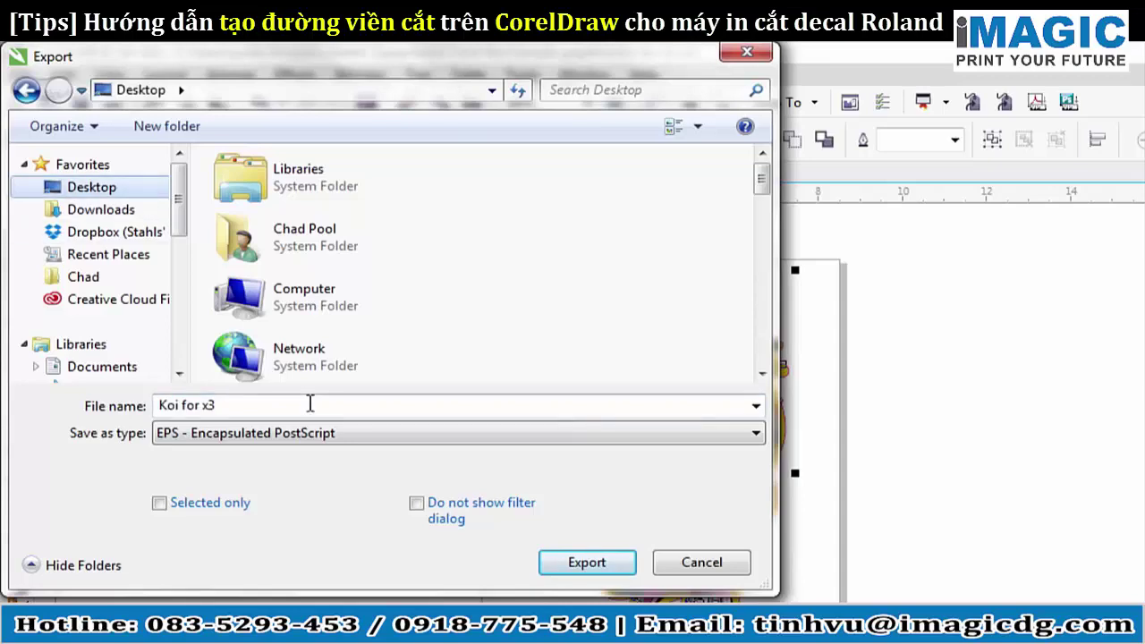
pyautogui.click(613, 567)
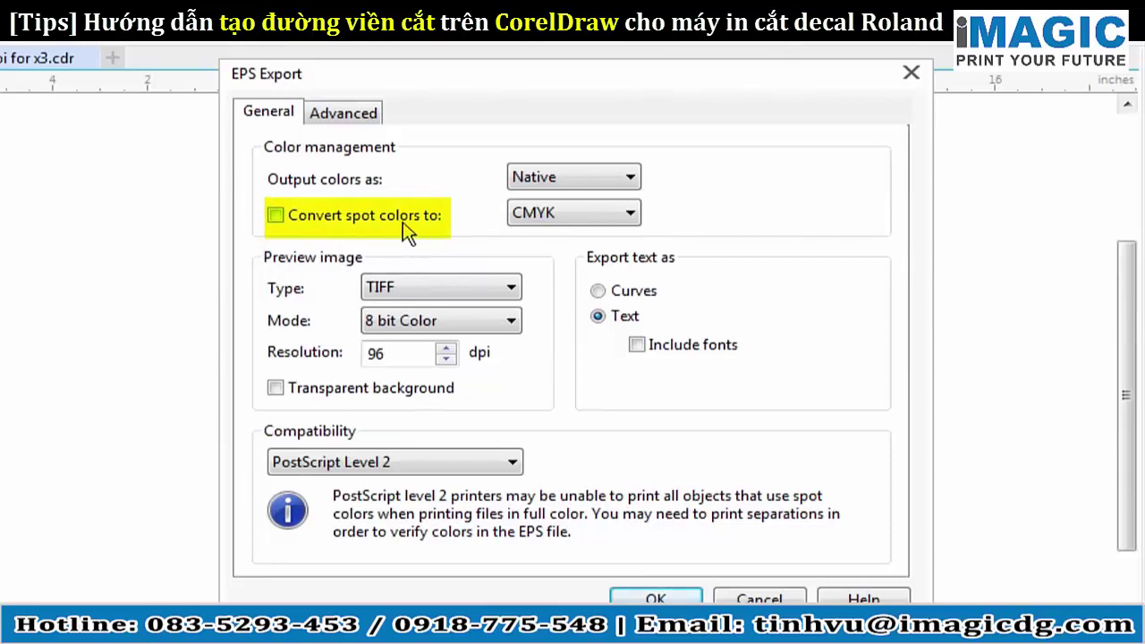
# - Set the EPS export's spot colour conversion choice to RGB, leaving spot colour conversion disabled, and complete the export
pyautogui.click(642, 220)
pyautogui.click(605, 235)
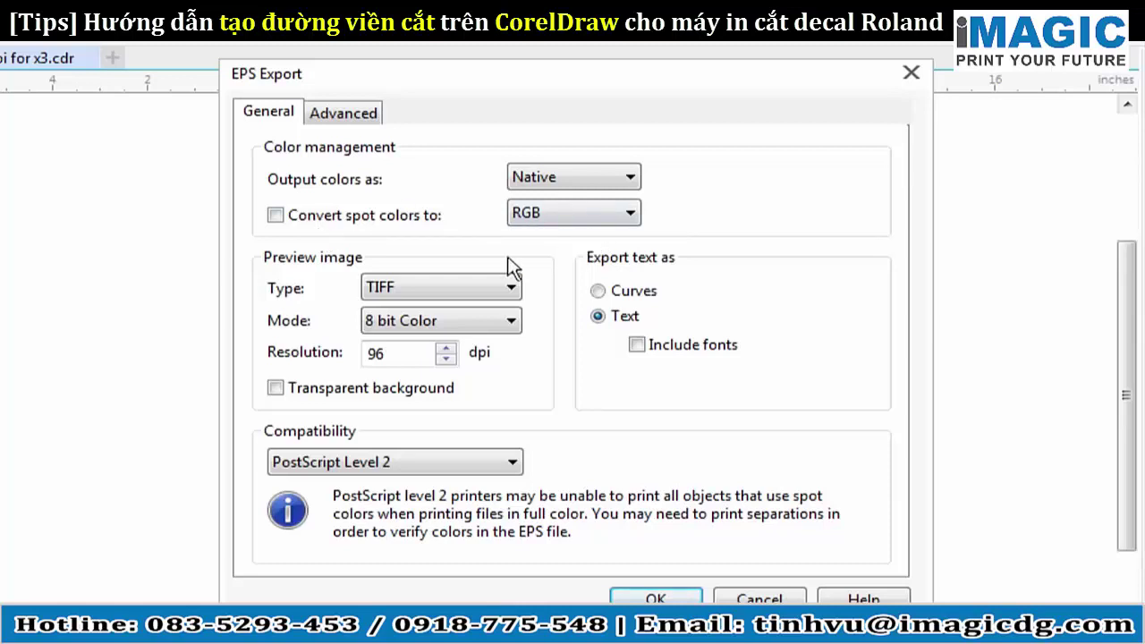
pyautogui.click(681, 599)
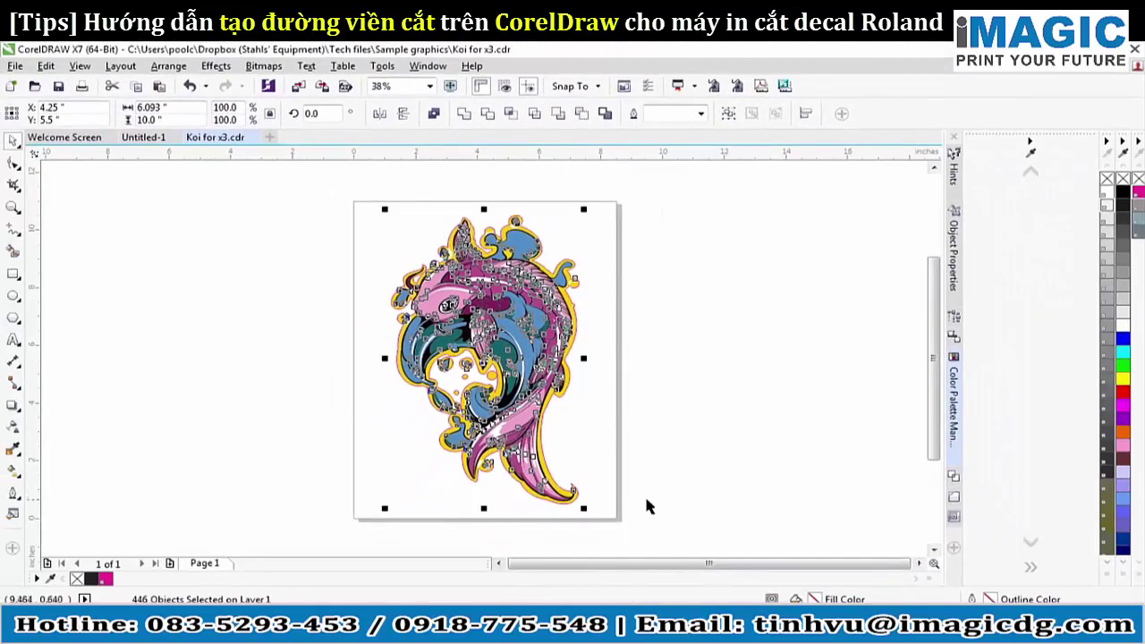
# - Switch to Roland VersaWorks and add the Koi for x3 EPS file from the Desktop to Queue A
pyautogui.hotkey('alt', 'Tab')
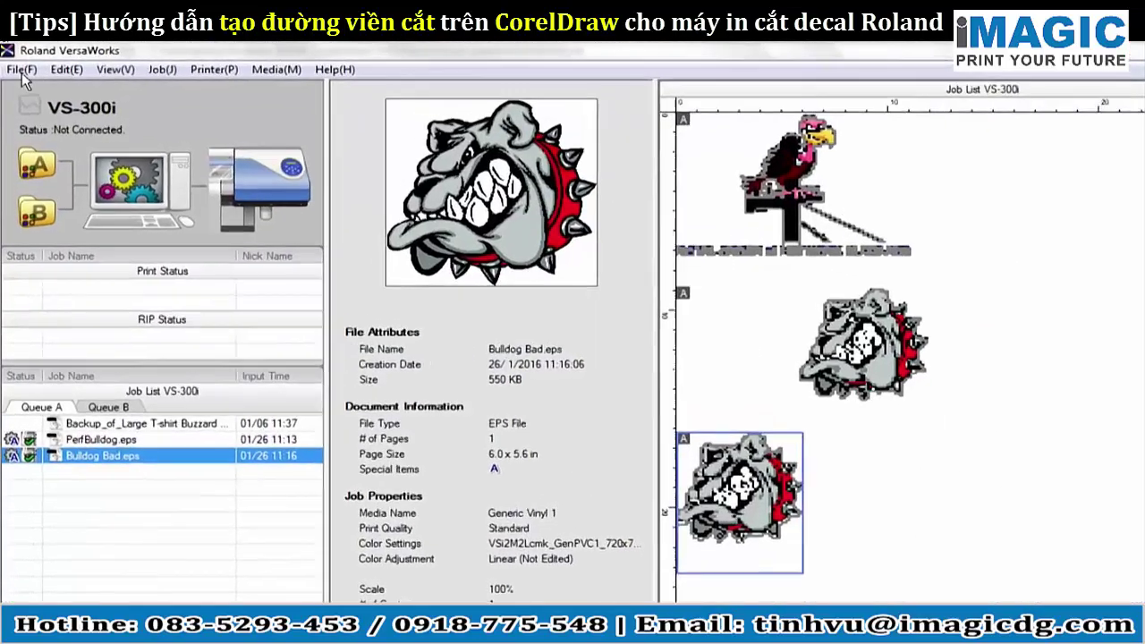
pyautogui.click(19, 65)
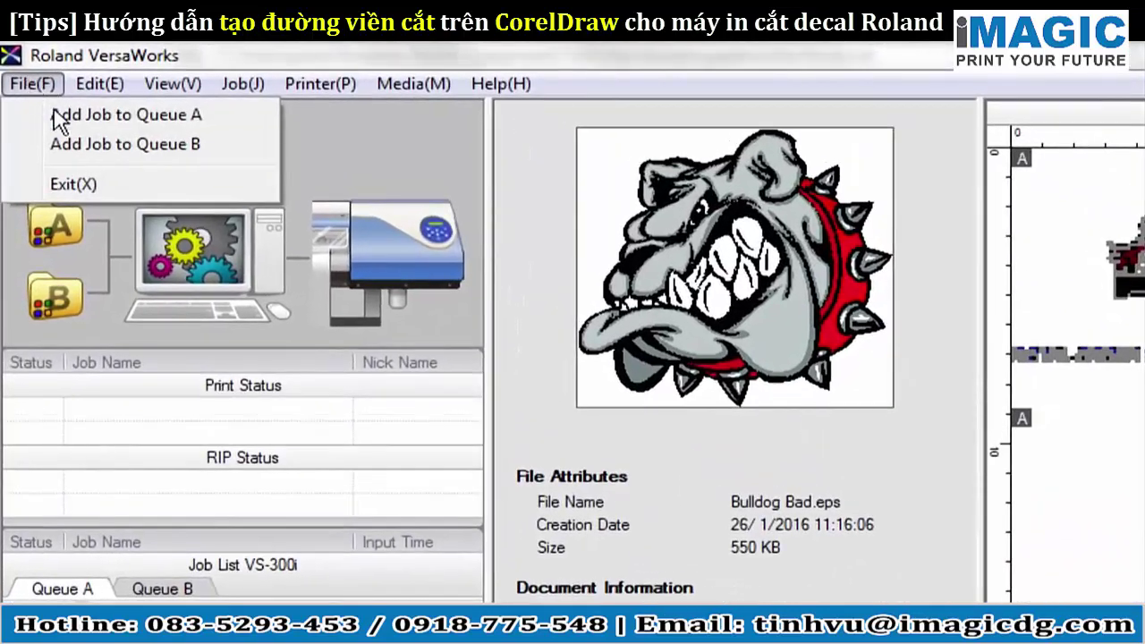
pyautogui.click(59, 121)
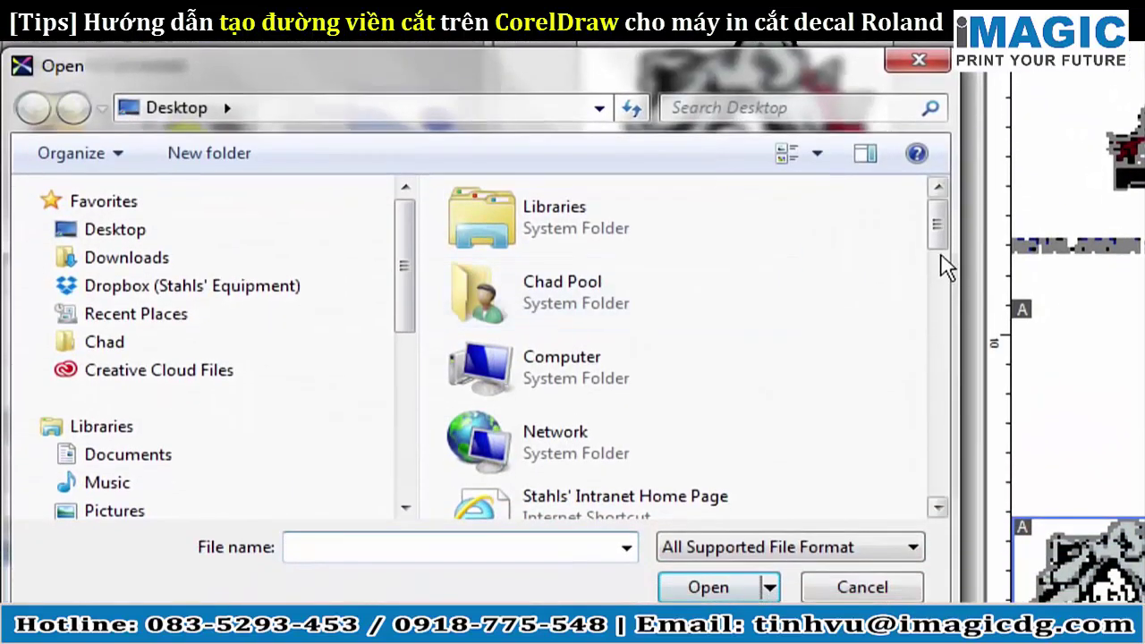
pyautogui.moveTo(941, 254); pyautogui.dragTo(945, 447)
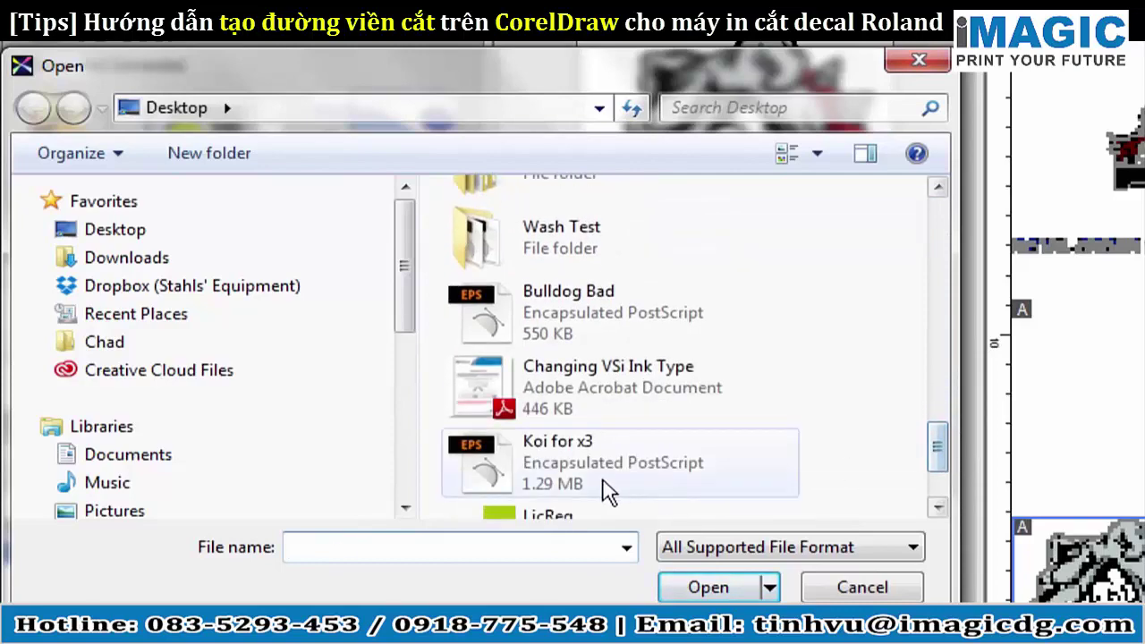
pyautogui.click(608, 482)
pyautogui.click(743, 596)
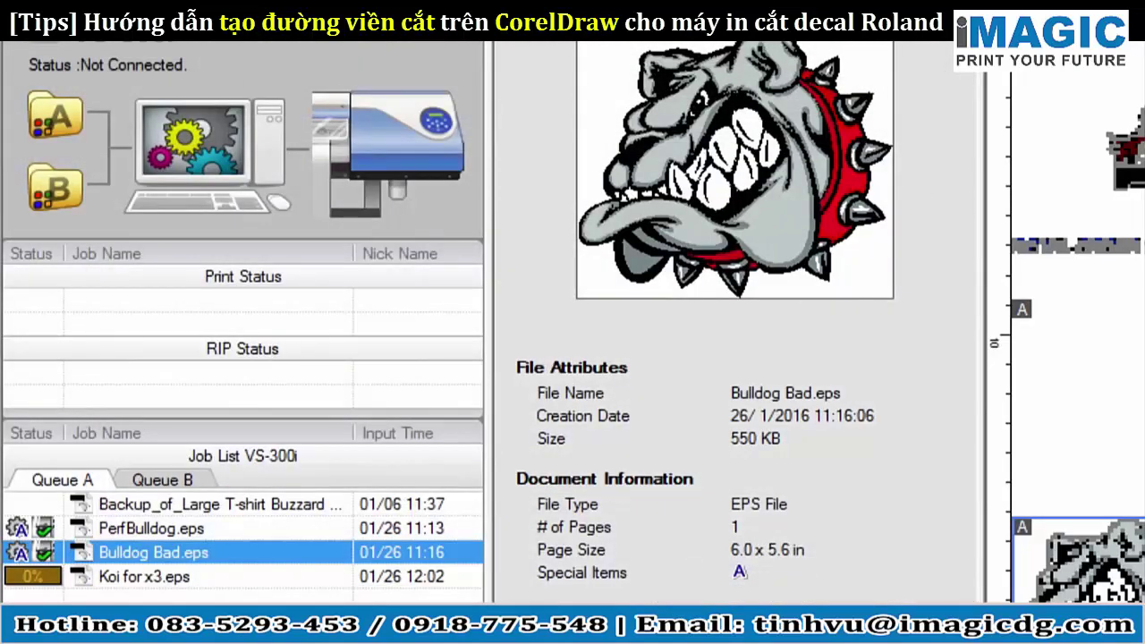